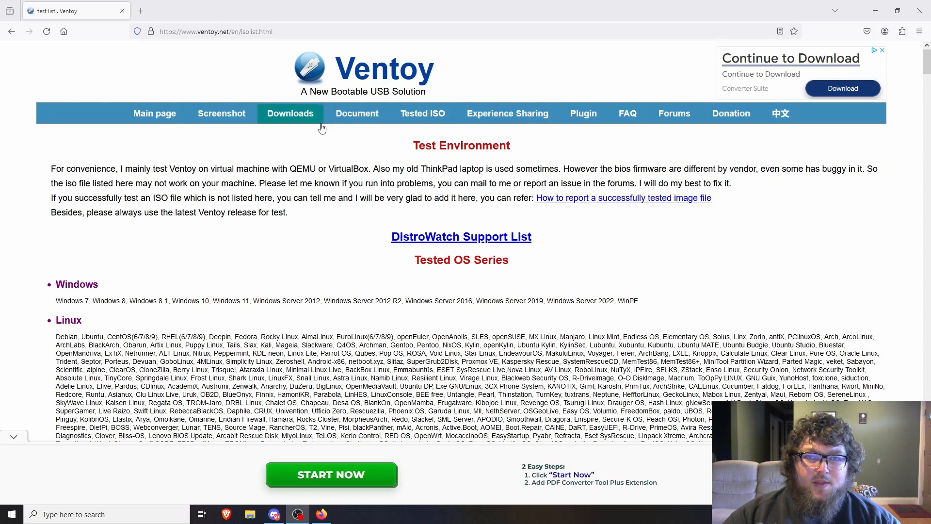
Step: Open the Tested ISO page and look through the supported operating systems and the table of tested image files
left_click(424, 114)
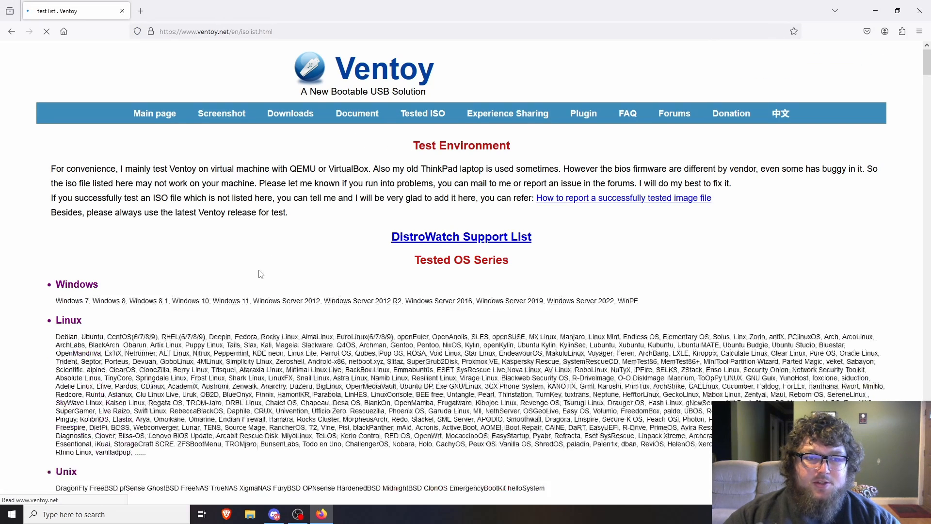
scroll(381, 259, "down", 5)
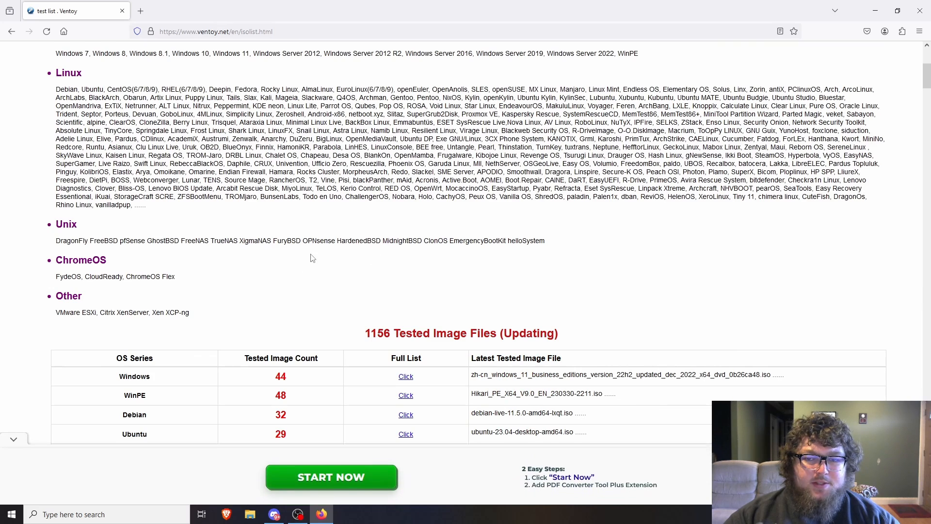
scroll(360, 262, "down", 2)
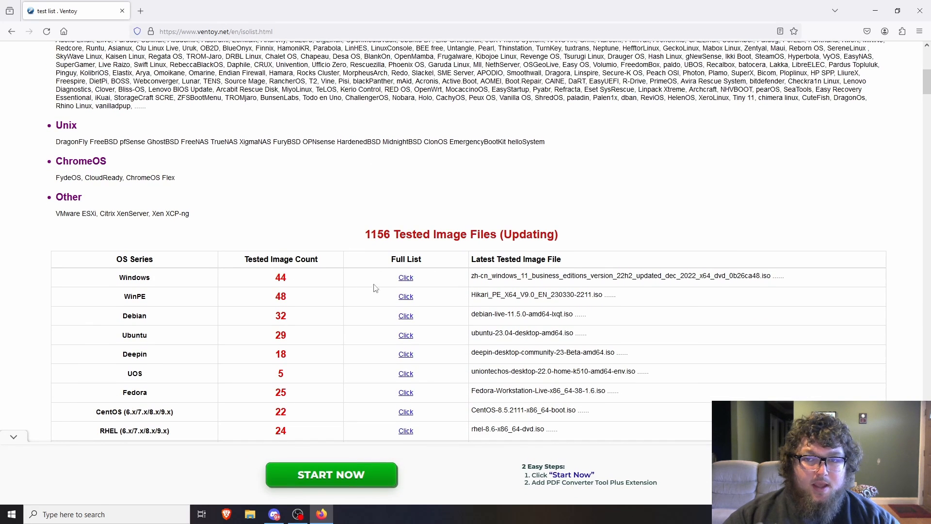
scroll(369, 277, "down", 3)
scroll(380, 198, "up", 1)
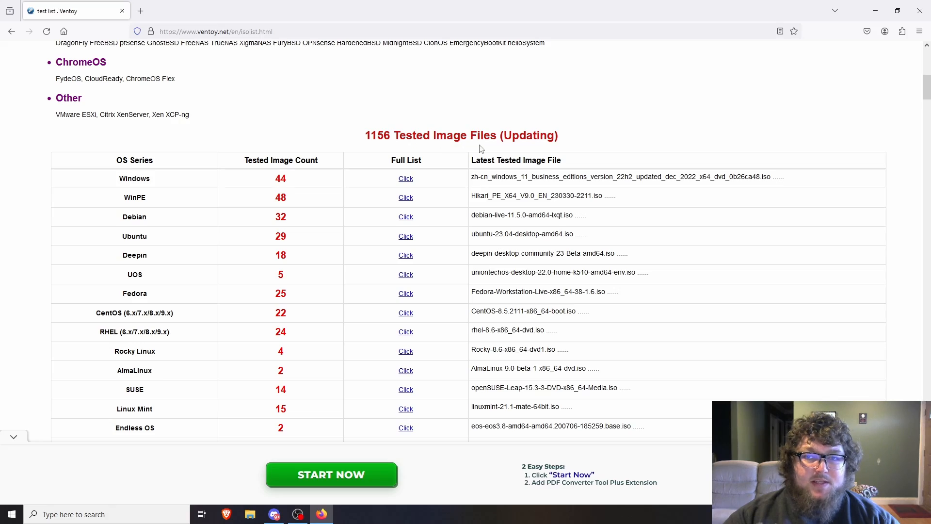
scroll(258, 261, "down", 15)
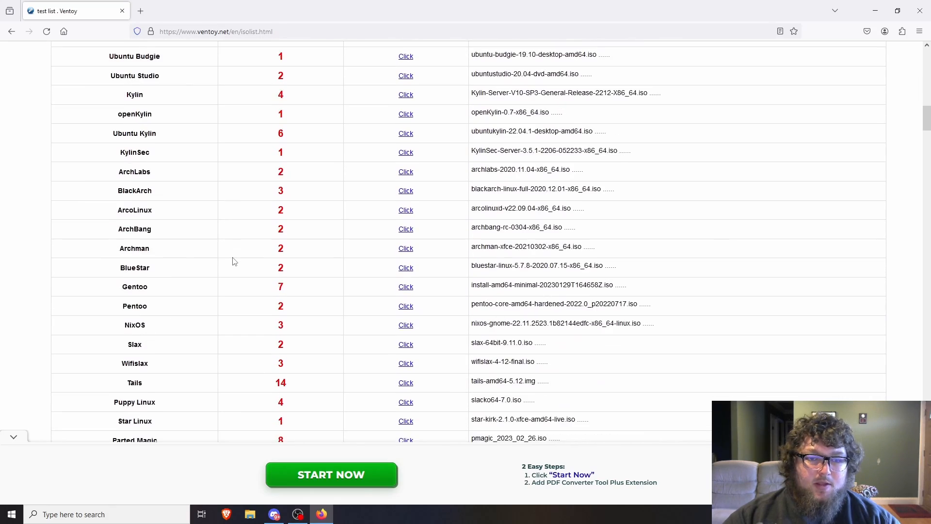
scroll(236, 258, "down", 20)
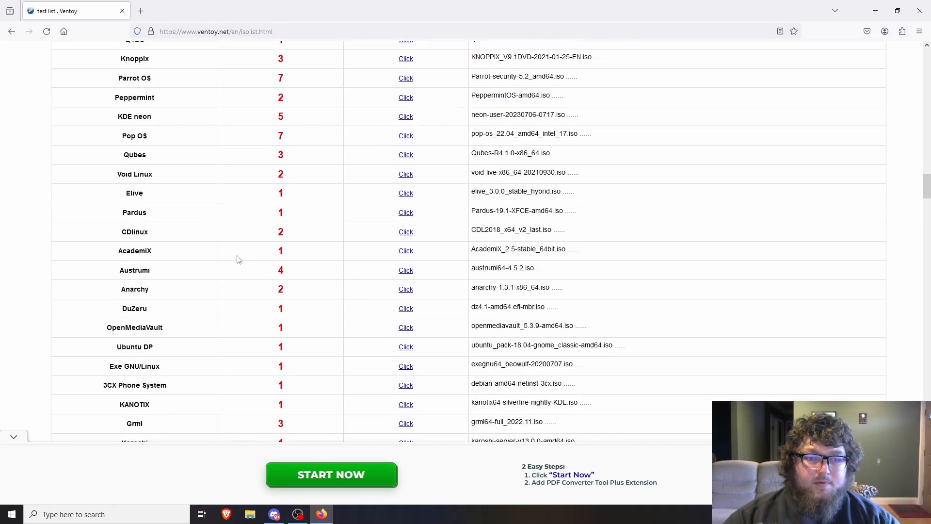
scroll(240, 261, "down", 20)
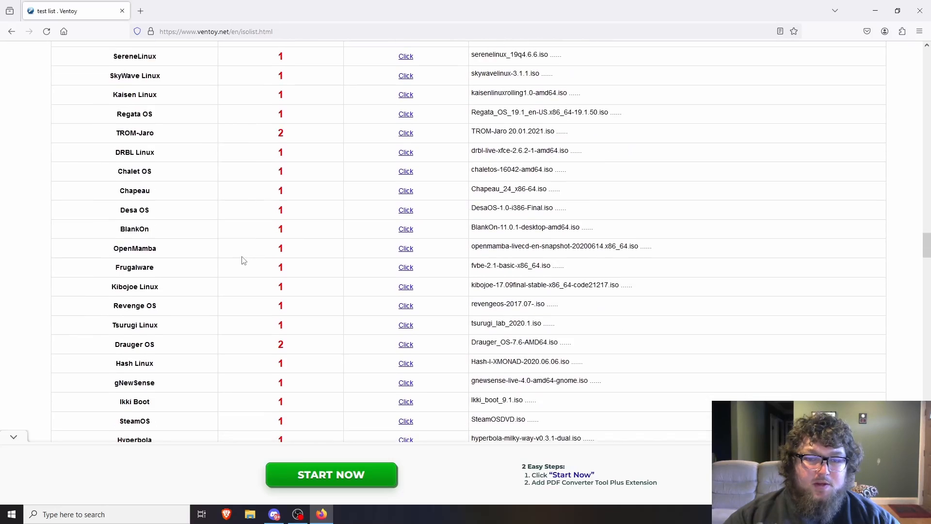
scroll(244, 260, "down", 5)
scroll(243, 260, "down", 15)
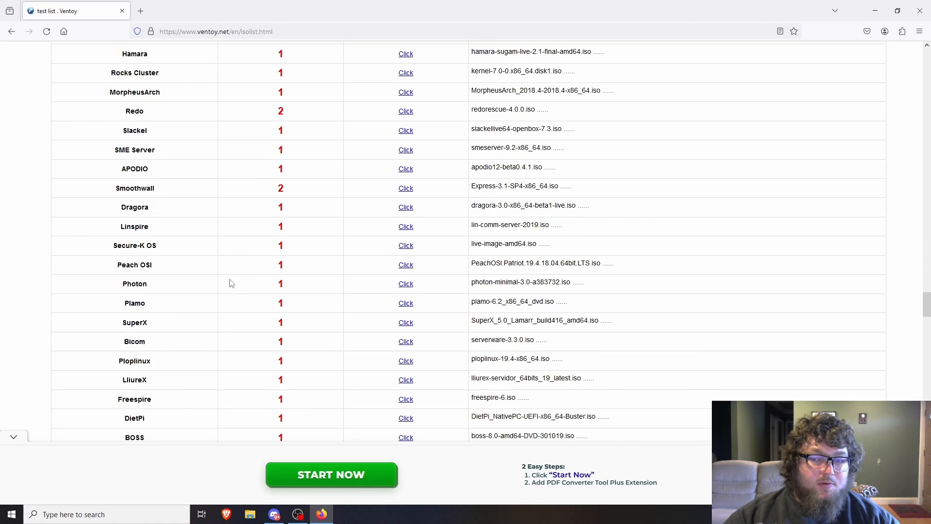
scroll(231, 284, "up", 20)
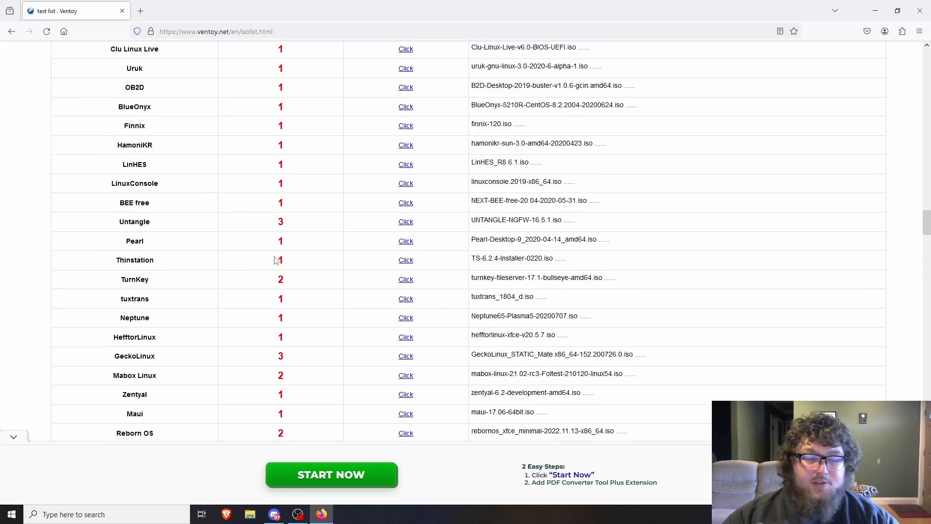
scroll(276, 261, "up", 20)
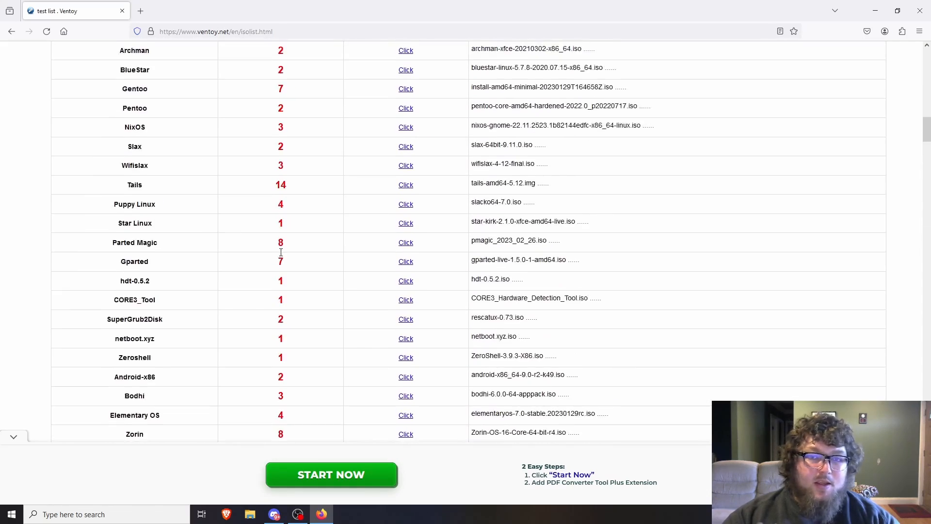
scroll(281, 252, "up", 15)
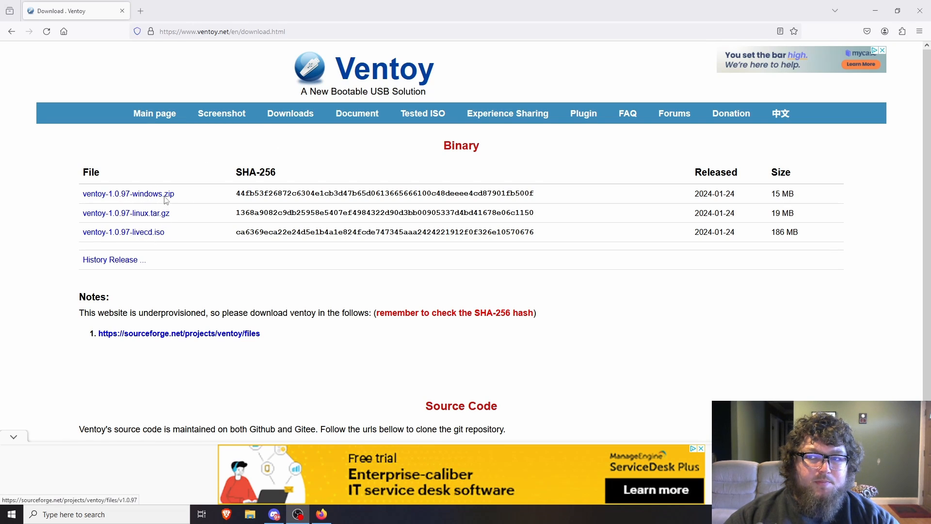
Step: Go from the Ventoy download page to its GitHub repository and open the Ventoy 1.0.97 release with its downloadable files
scroll(200, 235, "down", 3)
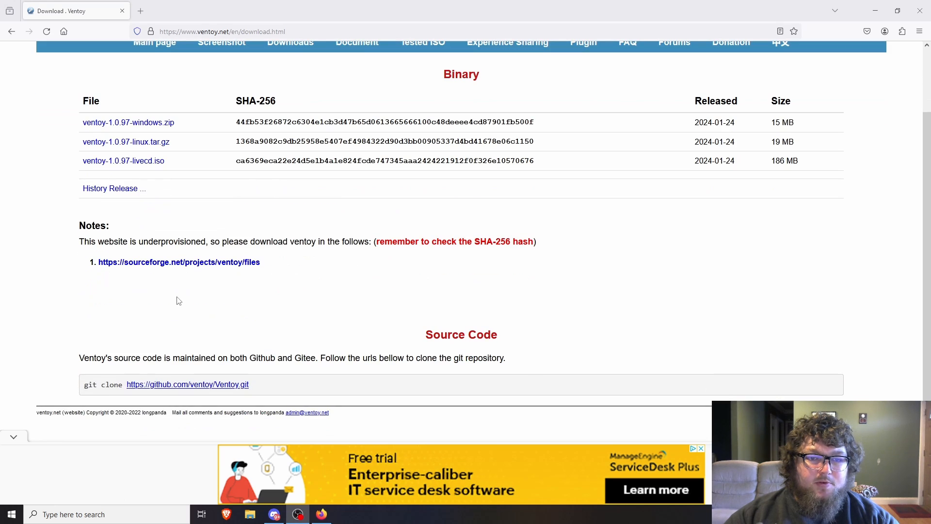
left_click(183, 389)
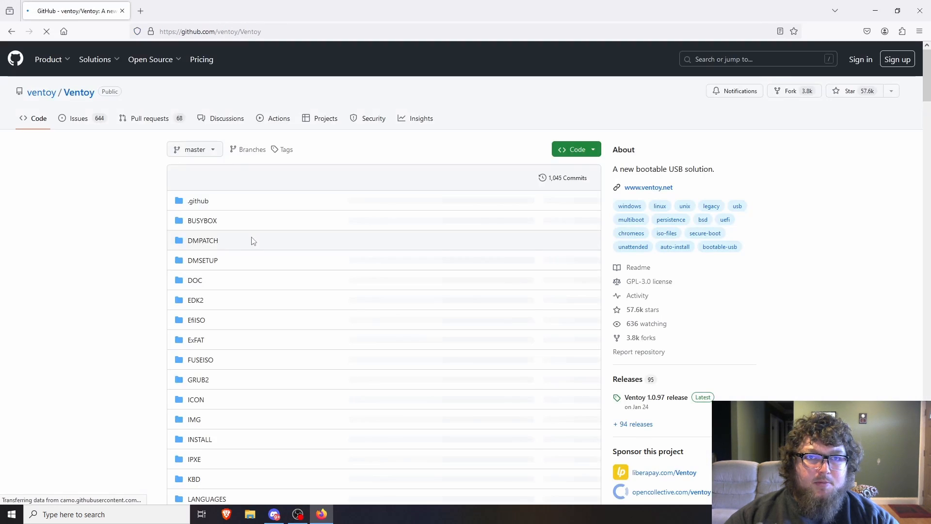
scroll(342, 263, "down", 8)
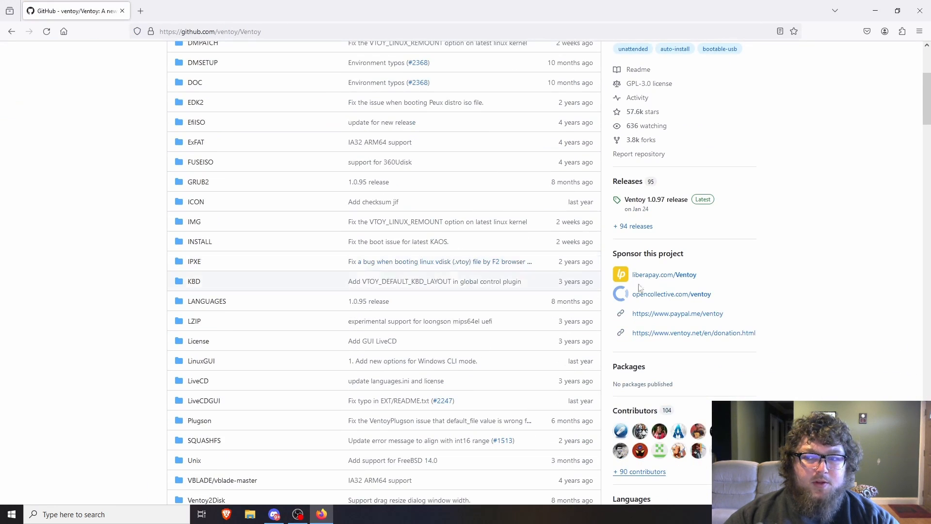
left_click(657, 205)
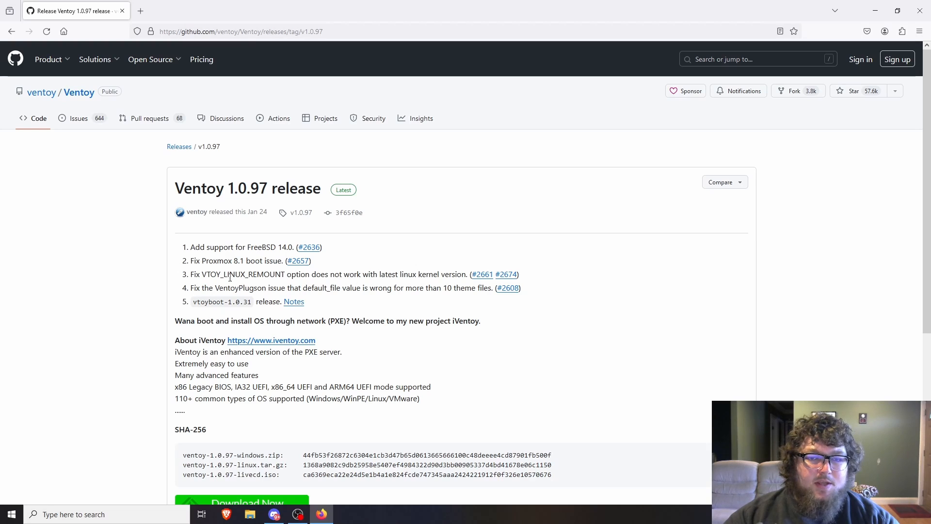
scroll(230, 291, "down", 5)
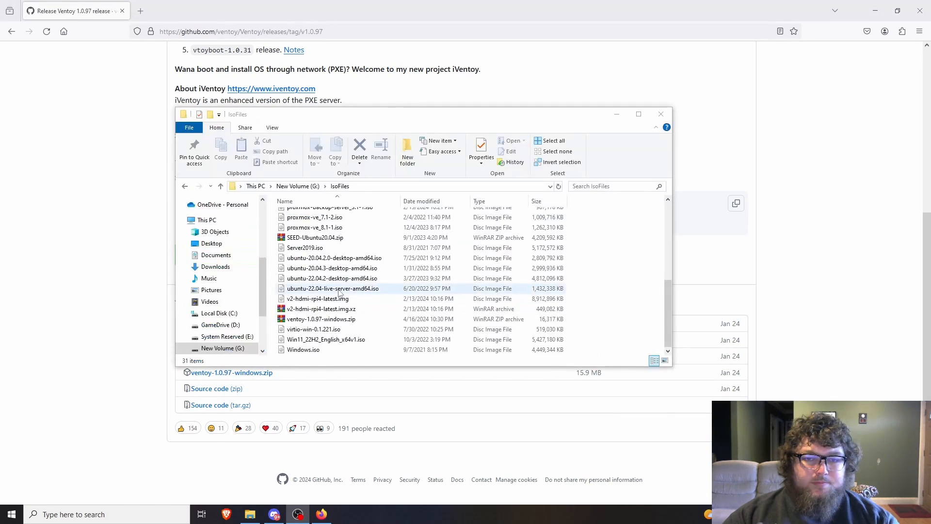
Step: In the IsoFiles folder, open ventoy-1.0.97-windows.zip in WinRAR, examine its ventoy-1.0.97 folder, and close the archive
left_click(306, 323)
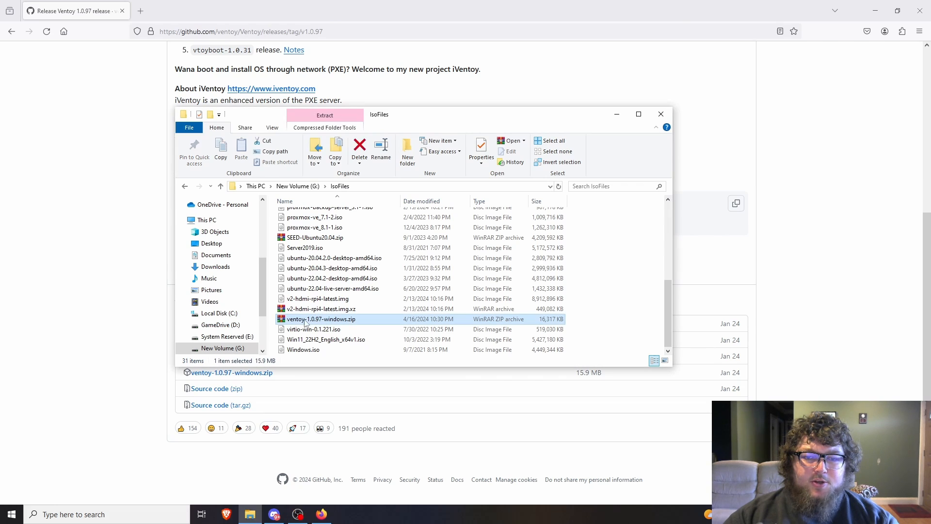
right_click(332, 320)
double_click(363, 319)
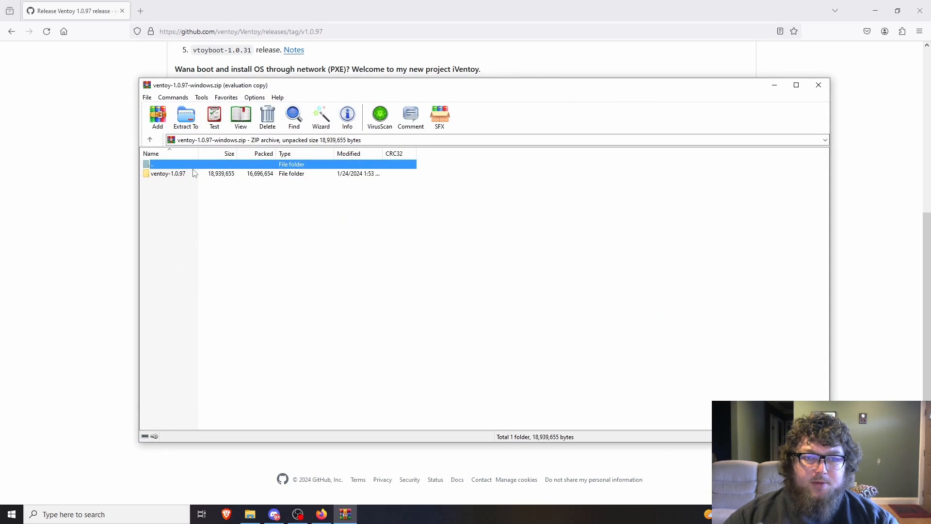
double_click(177, 174)
left_click(537, 269)
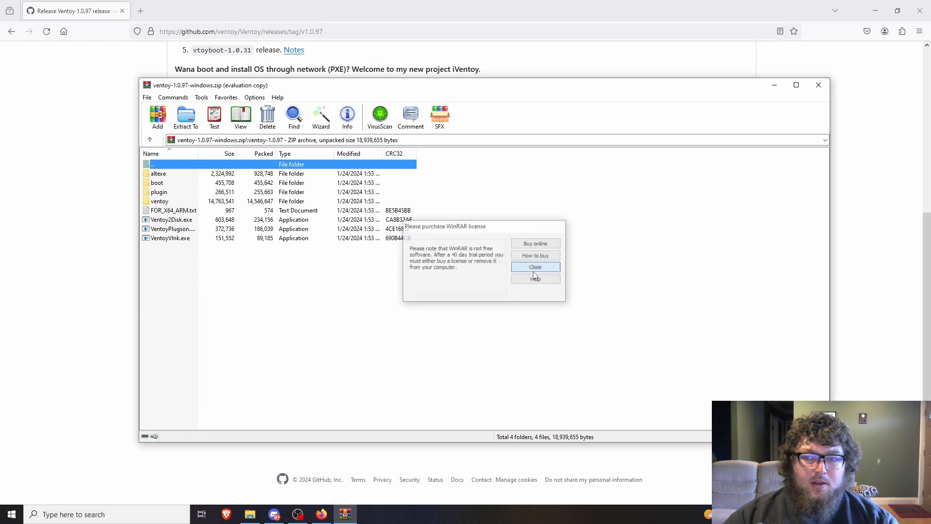
key("BackSpace")
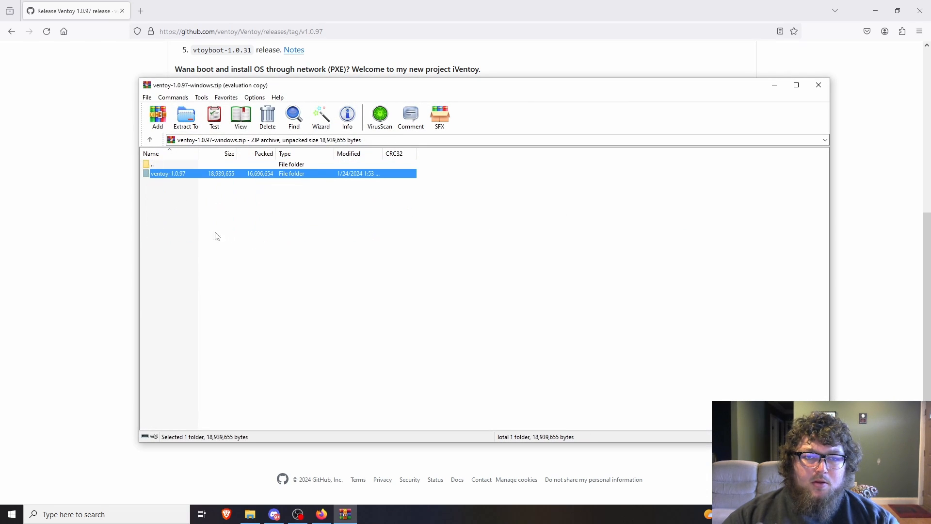
double_click(165, 177)
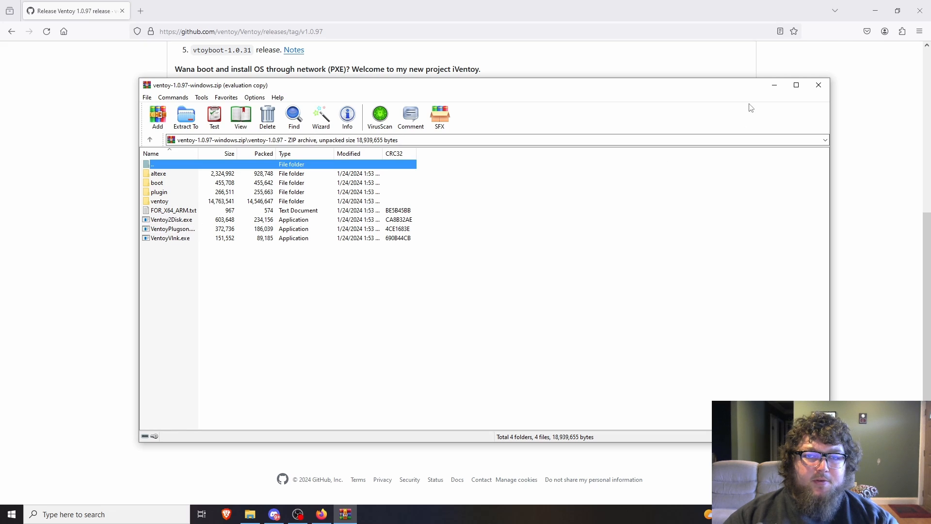
left_click(819, 85)
Step: Open the extracted ventoy-1.0.97 folder in IsoFiles and close the separate Ventoy (I:) drive window
scroll(391, 336, "up", 2)
scroll(390, 336, "up", 3)
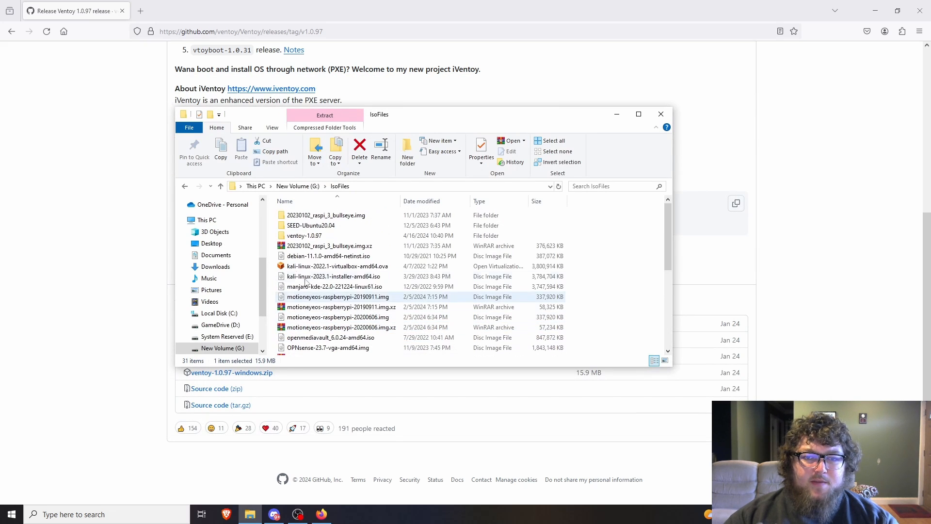
double_click(310, 243)
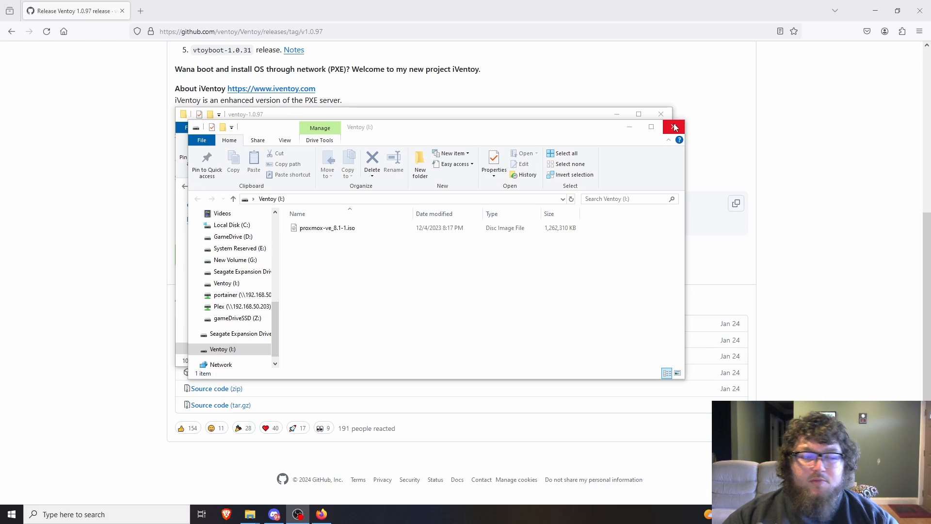
left_click(674, 127)
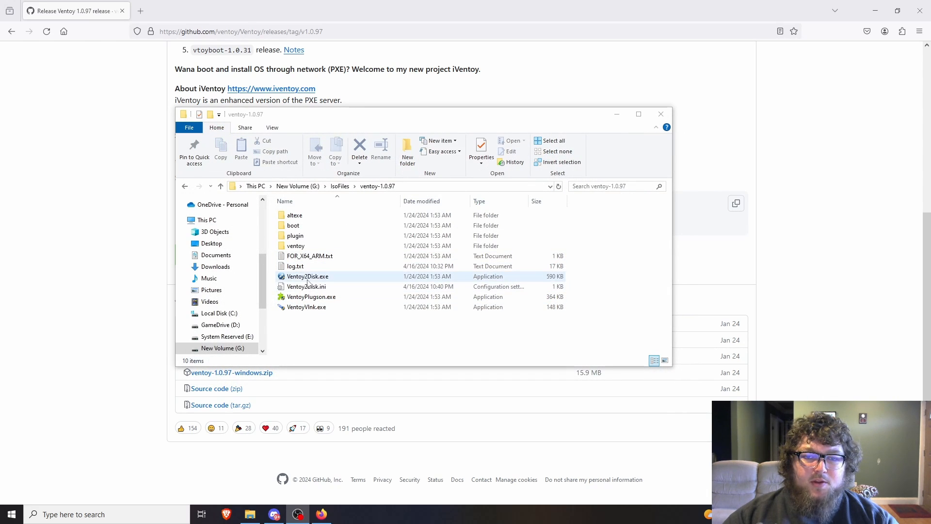
Step: Launch Ventoy2Disk.exe and select the I: [16GB] USB DISK 3.0 drive as the device
double_click(314, 277)
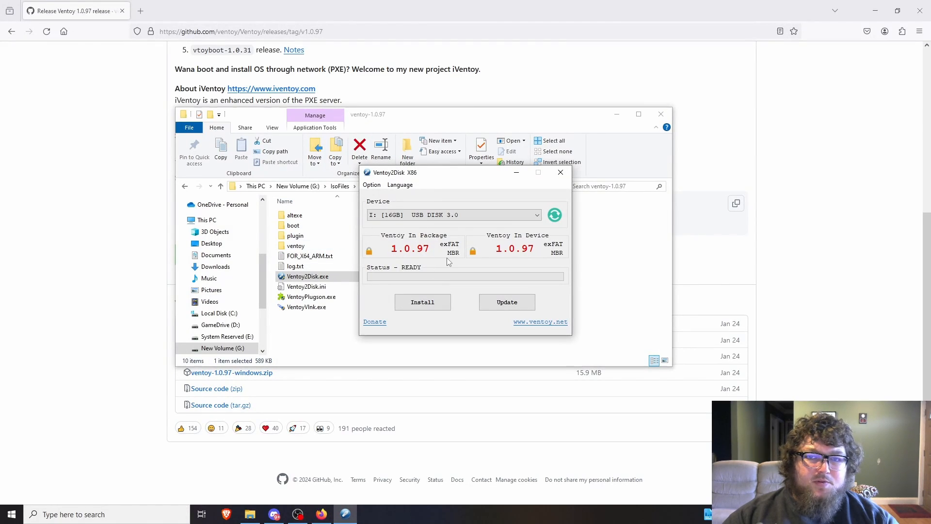
left_click(495, 216)
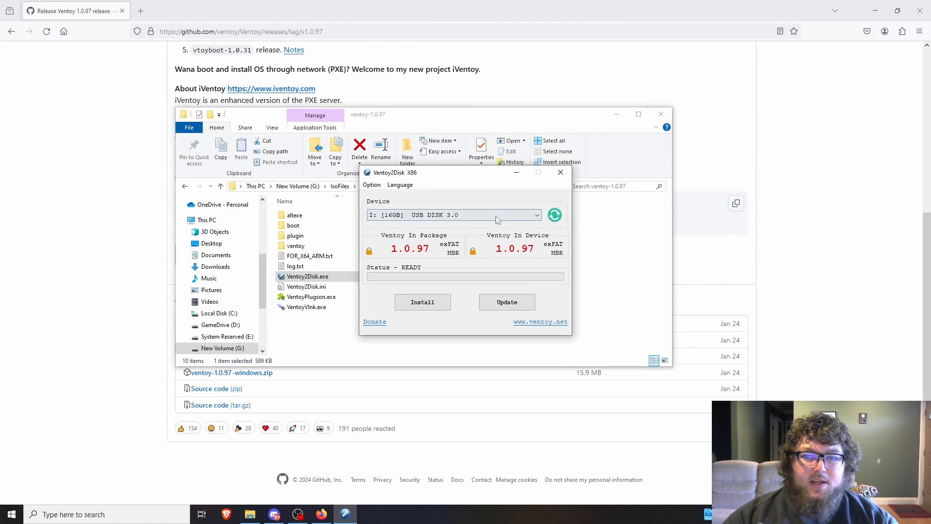
left_click(506, 219)
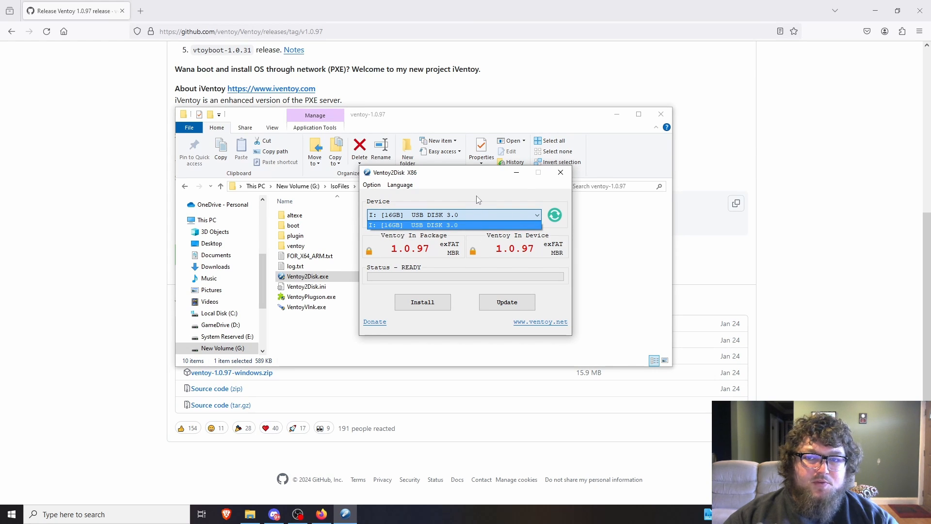
left_click(416, 226)
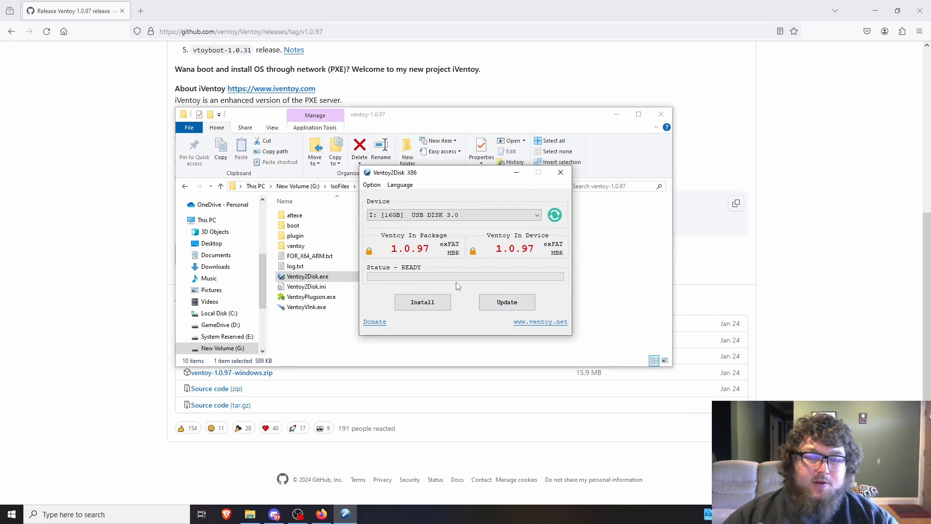
Step: Install Ventoy fresh on the USB drive, entering YES and accepting both format warnings, and reposition the Ventoy (I:) window
left_click(423, 304)
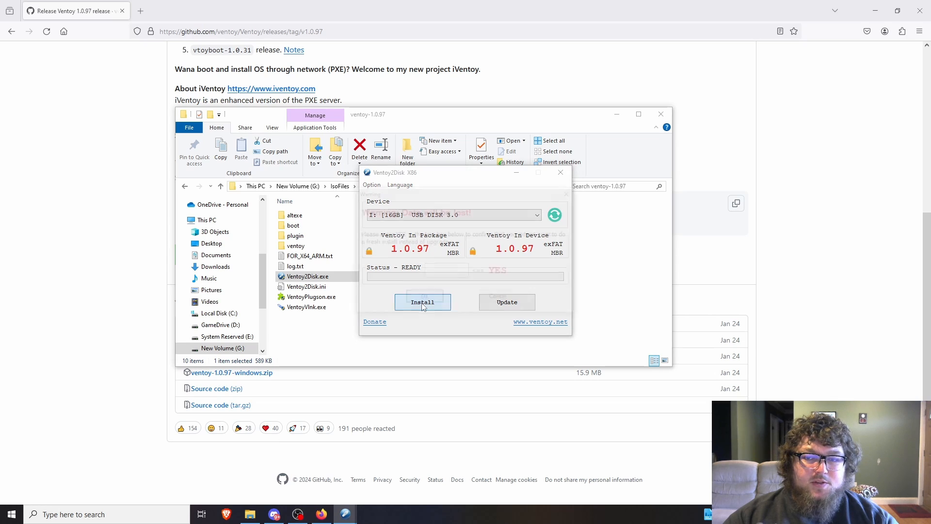
left_click(450, 275)
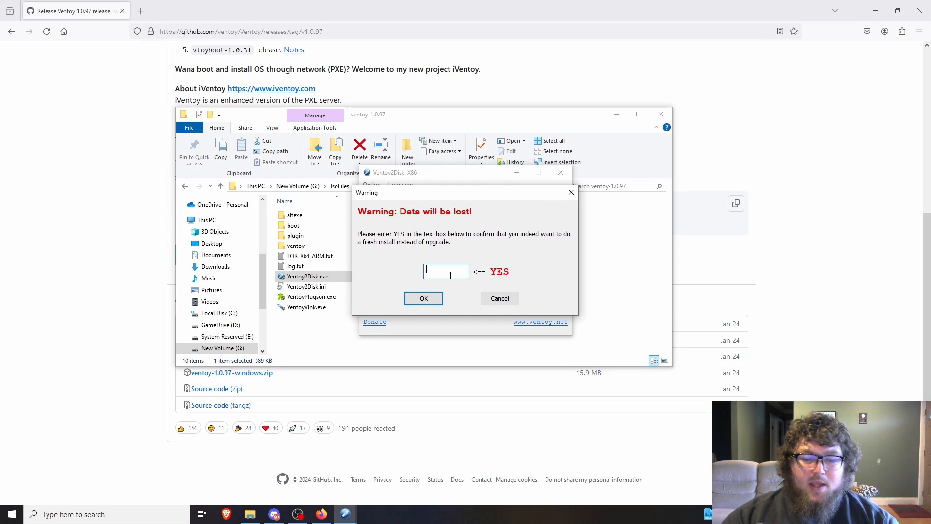
type("YES")
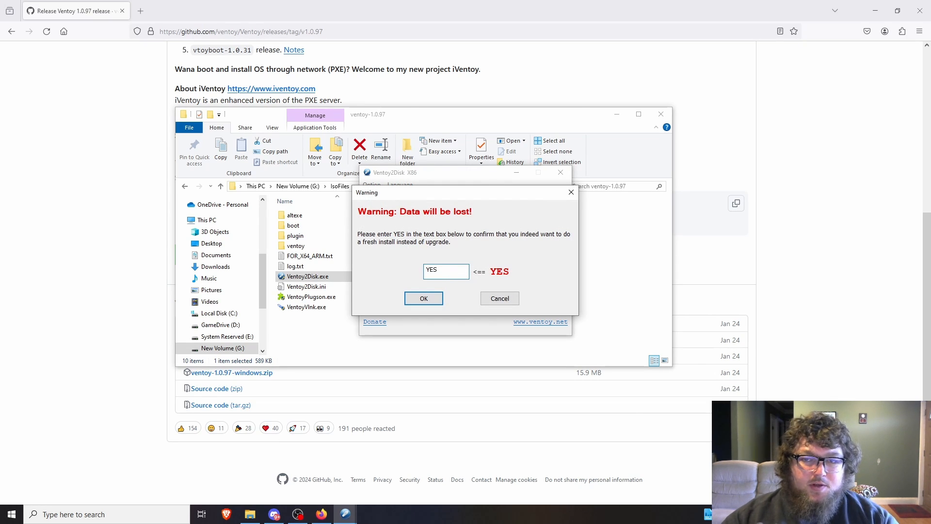
left_click(431, 299)
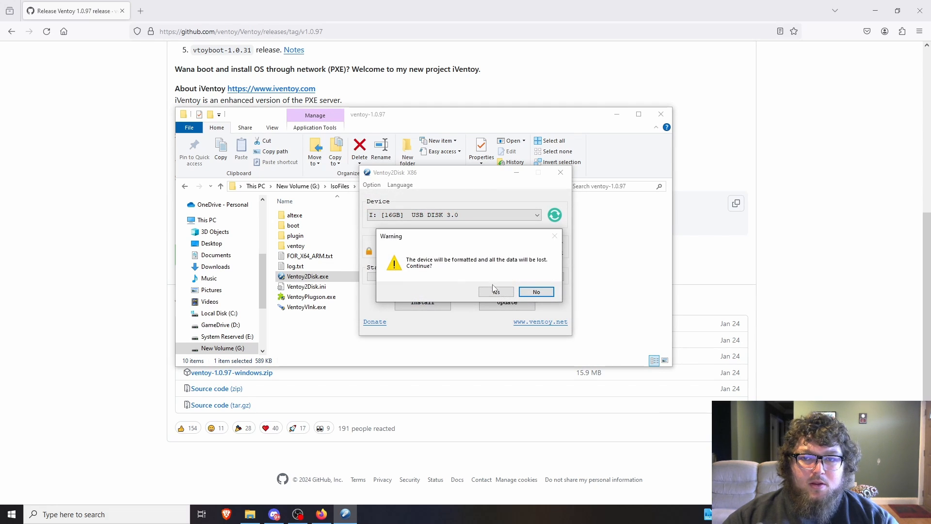
left_click(496, 291)
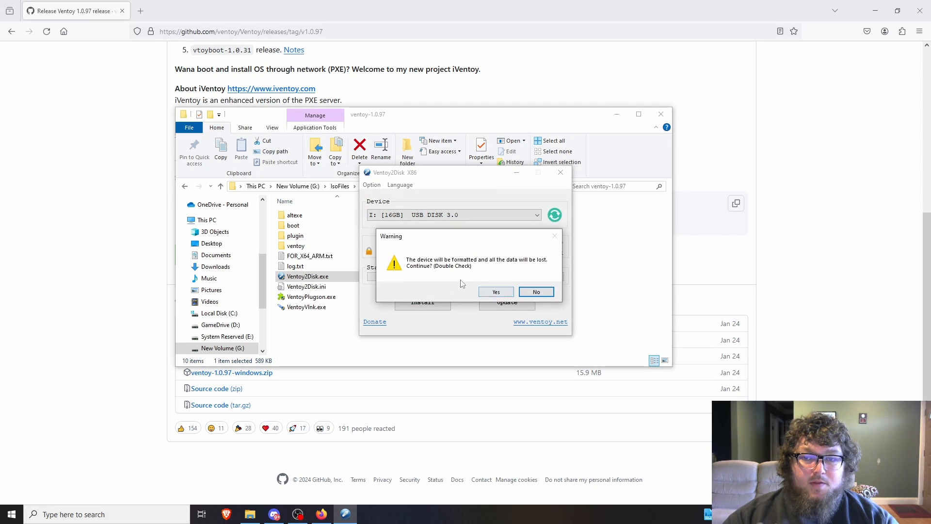
left_click(496, 293)
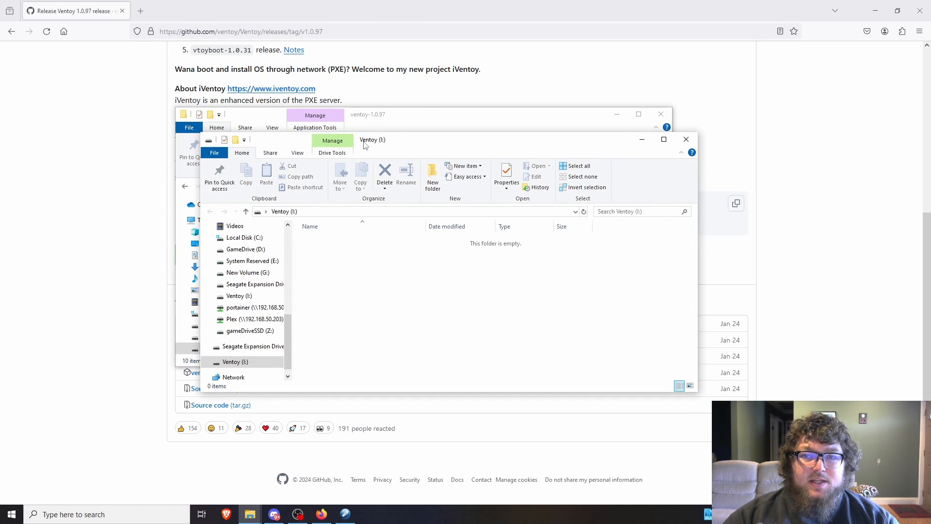
left_click_drag(365, 145, 392, 151)
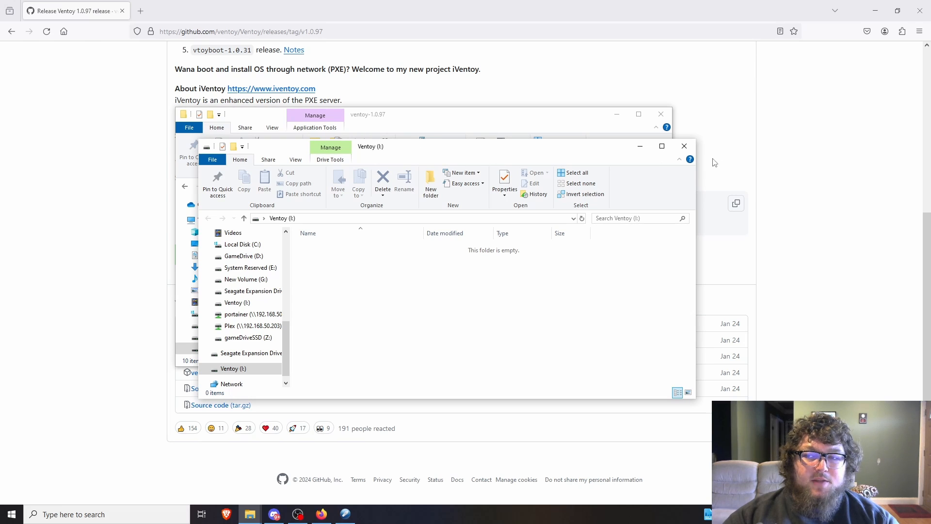
Step: Close the Ventoy (I:) window, acknowledge the completed Ventoy installation, and exit Ventoy2Disk
left_click(684, 146)
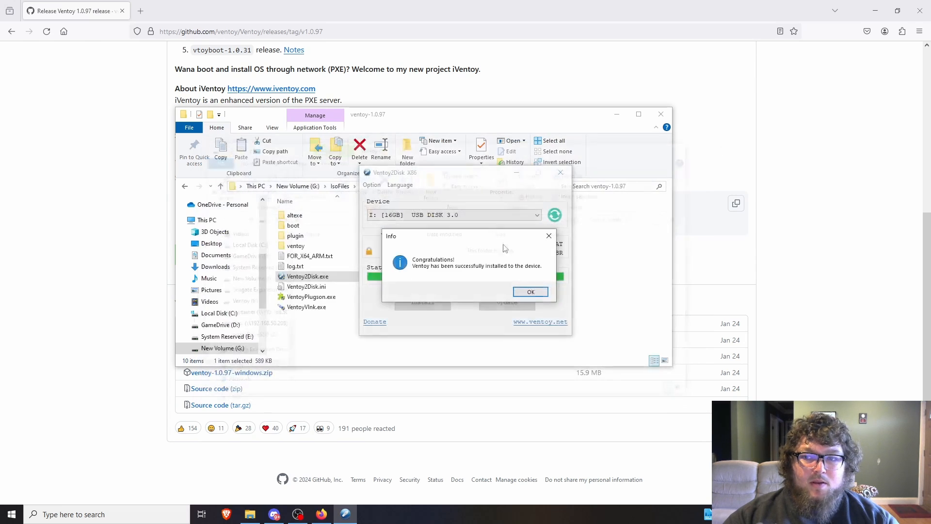
left_click(522, 291)
left_click(561, 172)
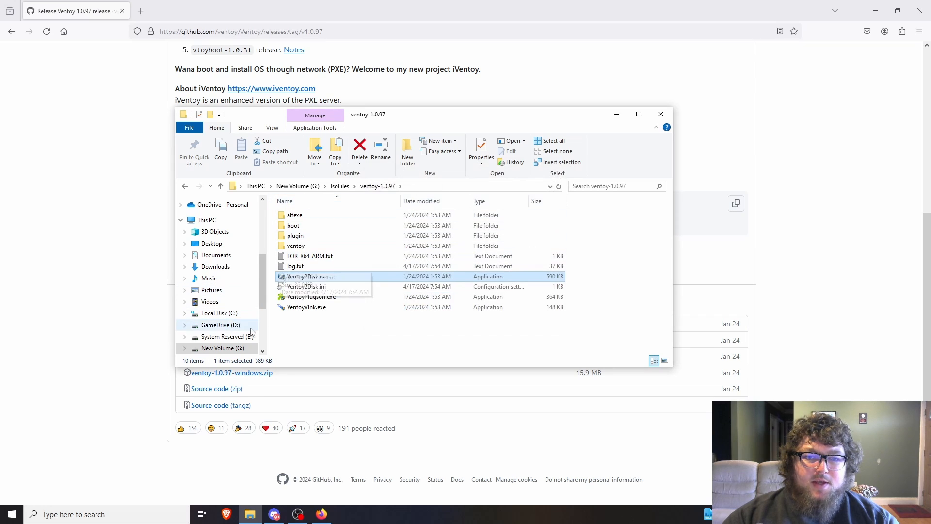
Step: Return to the IsoFiles folder, open Ventoy (I:) in a second File Explorer window, and arrange both windows so their file lists are visible
left_click(339, 186)
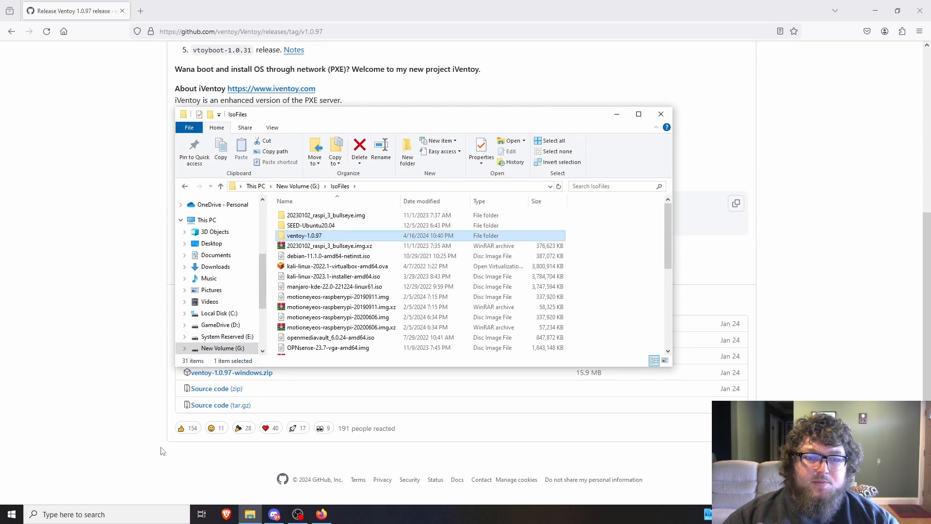
right_click(250, 514)
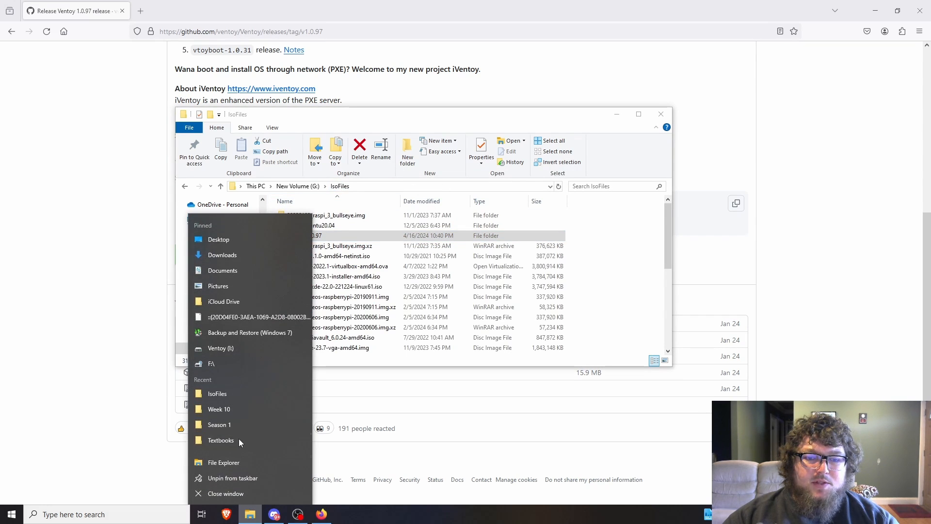
left_click(235, 462)
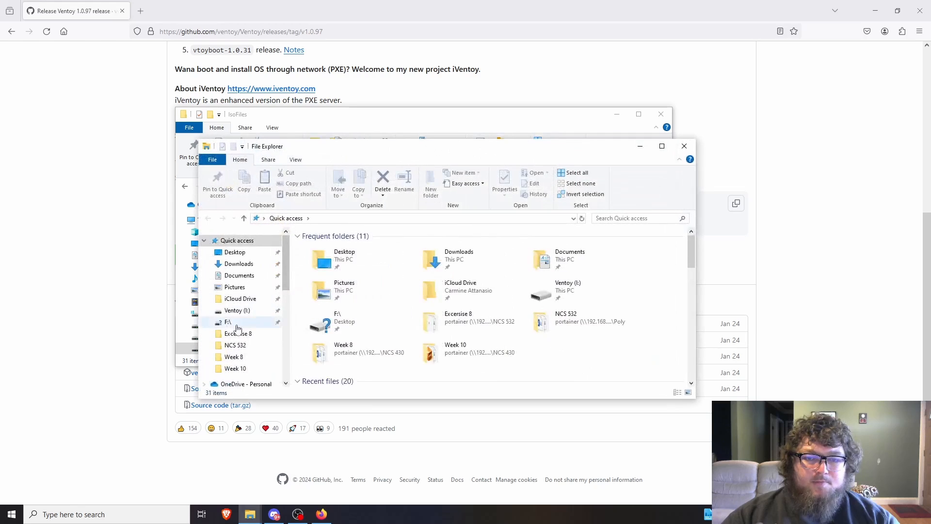
scroll(236, 326, "down", 2)
scroll(241, 327, "up", 1)
left_click(237, 291)
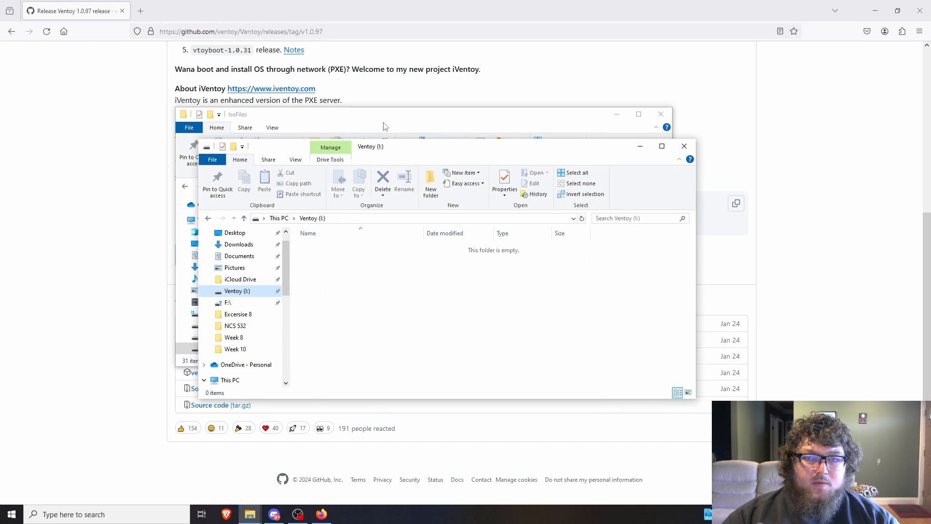
left_click_drag(382, 116, 228, 17)
left_click_drag(530, 164, 802, 187)
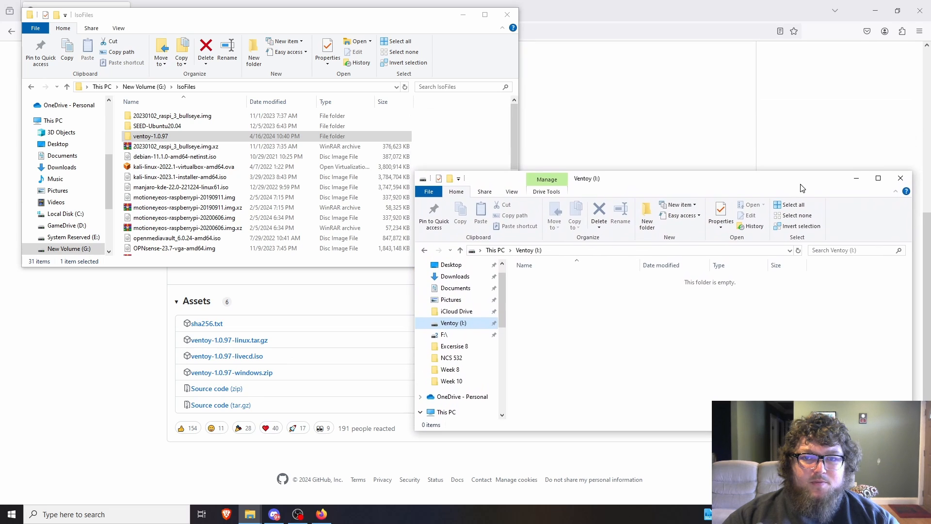
Step: Copy proxmox-ve_8.1-1.iso from the IsoFiles folder to the Ventoy (I:) drive
scroll(185, 162, "down", 2)
scroll(184, 162, "down", 3)
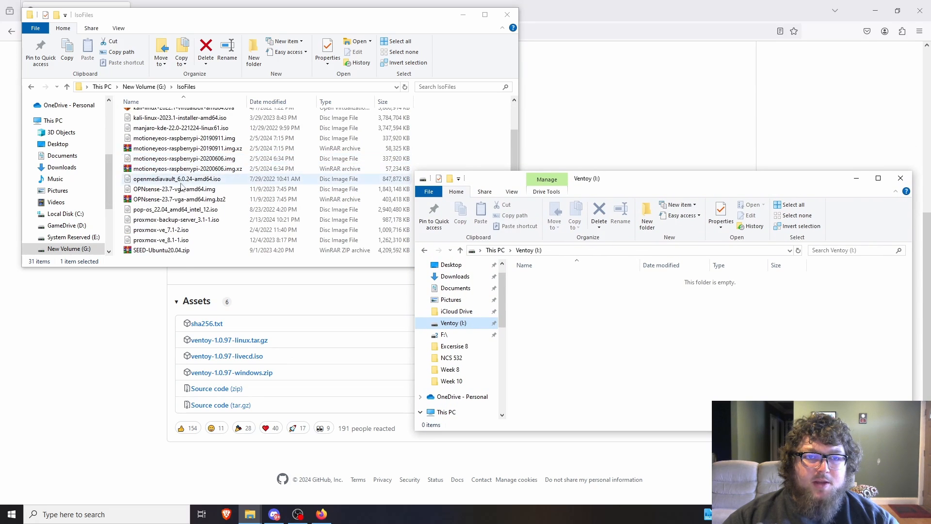
left_click(160, 180)
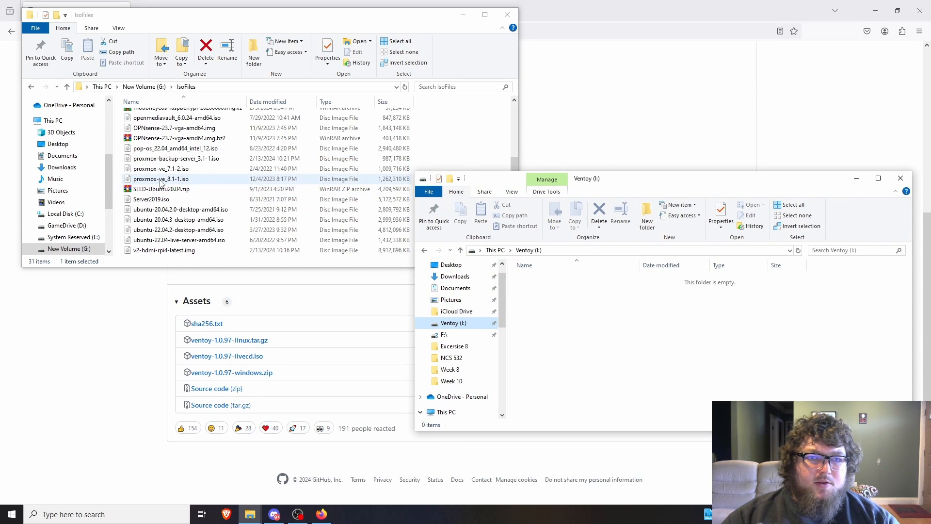
left_click(642, 289)
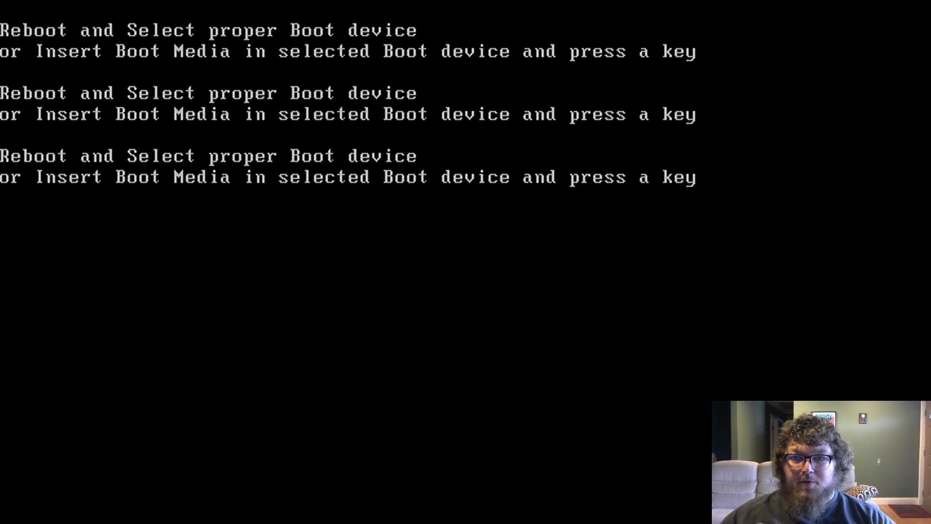
Step: Try to boot the target computer again from the boot-device prompt
key("Return")
key("Return")
key("Return")
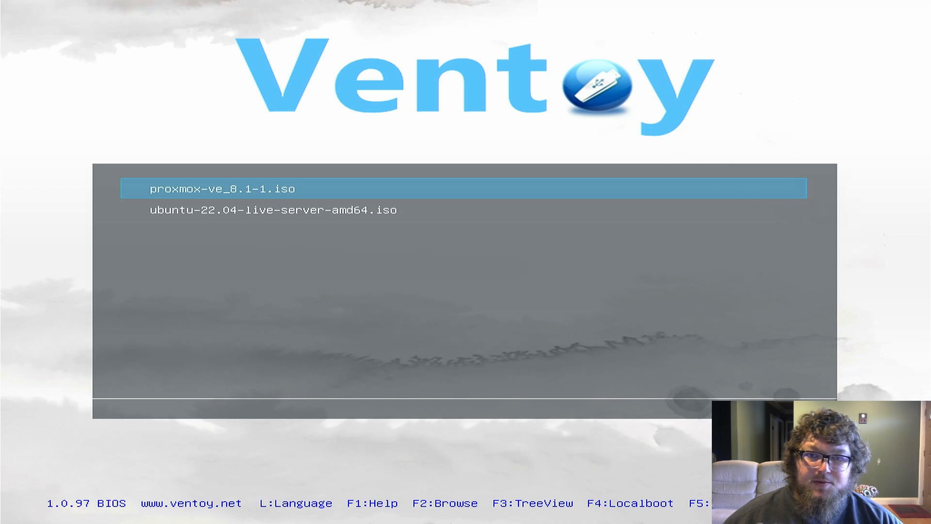
Step: Choose ubuntu-22.04-live-server-amd64.iso from the Ventoy boot list and boot it in normal mode
key("Down")
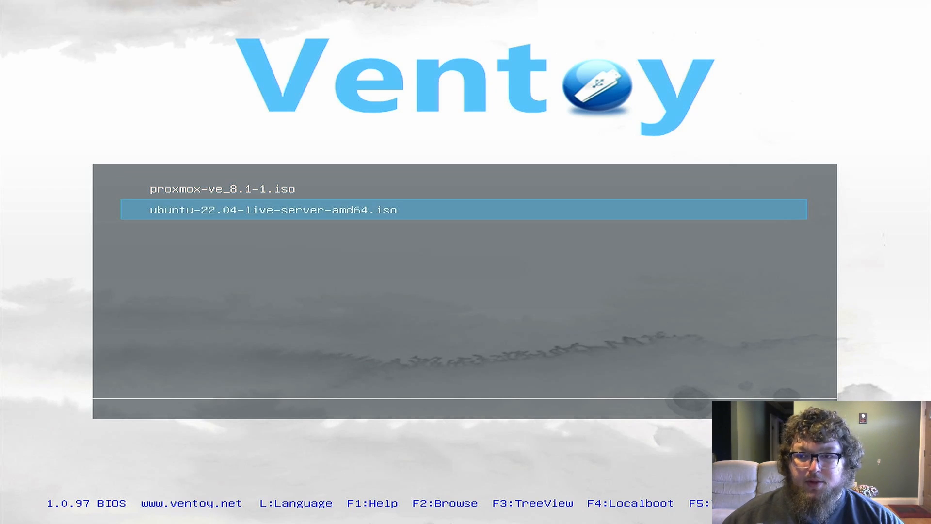
key("Up")
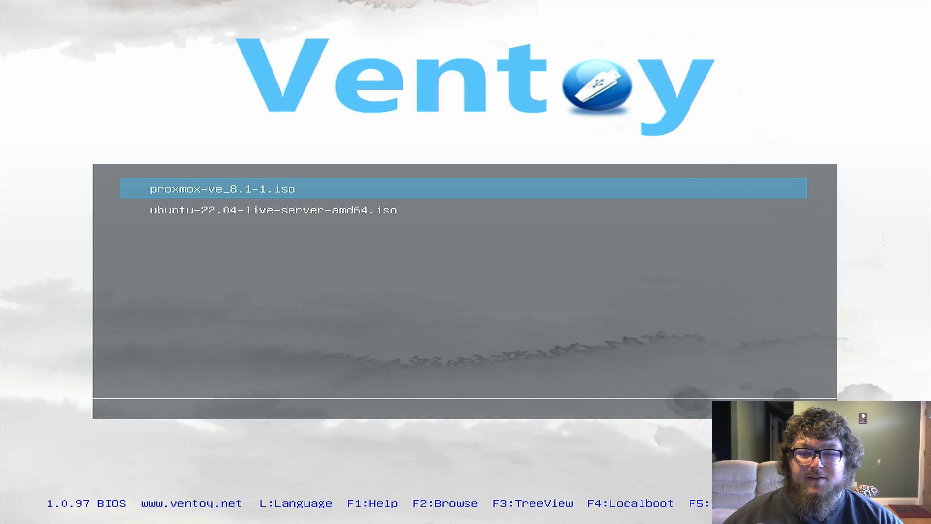
key("Down")
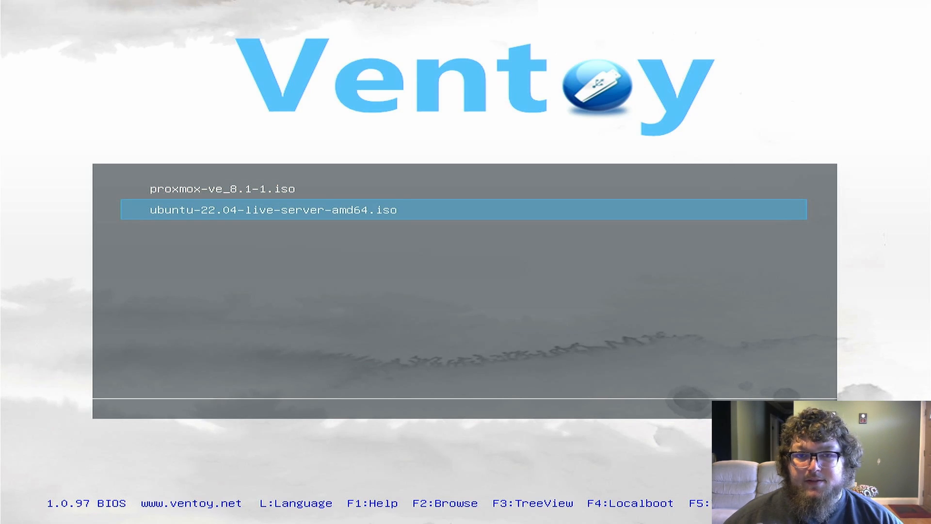
key("Up")
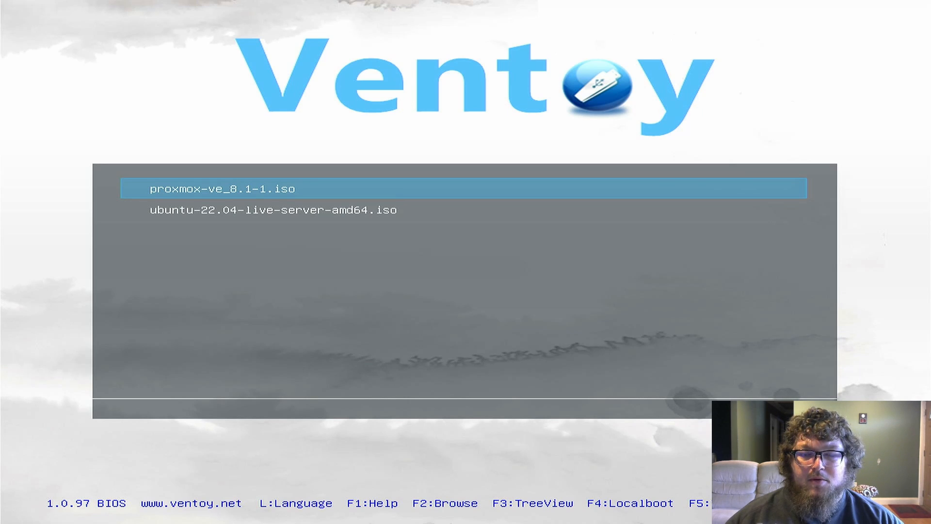
key("Down")
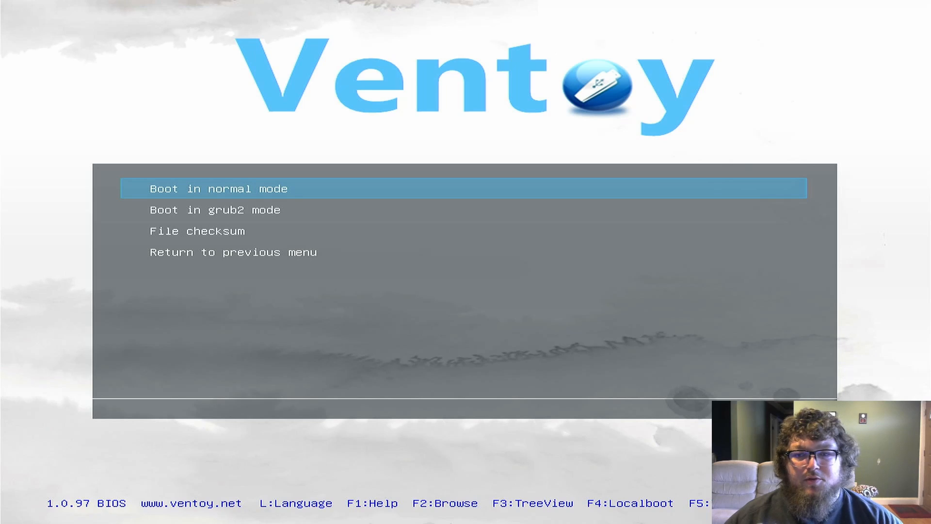
key("Return")
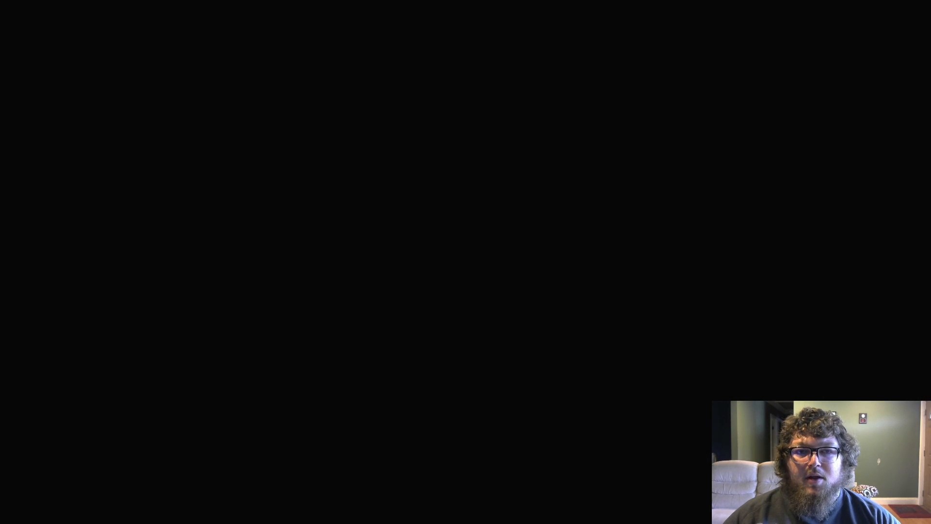